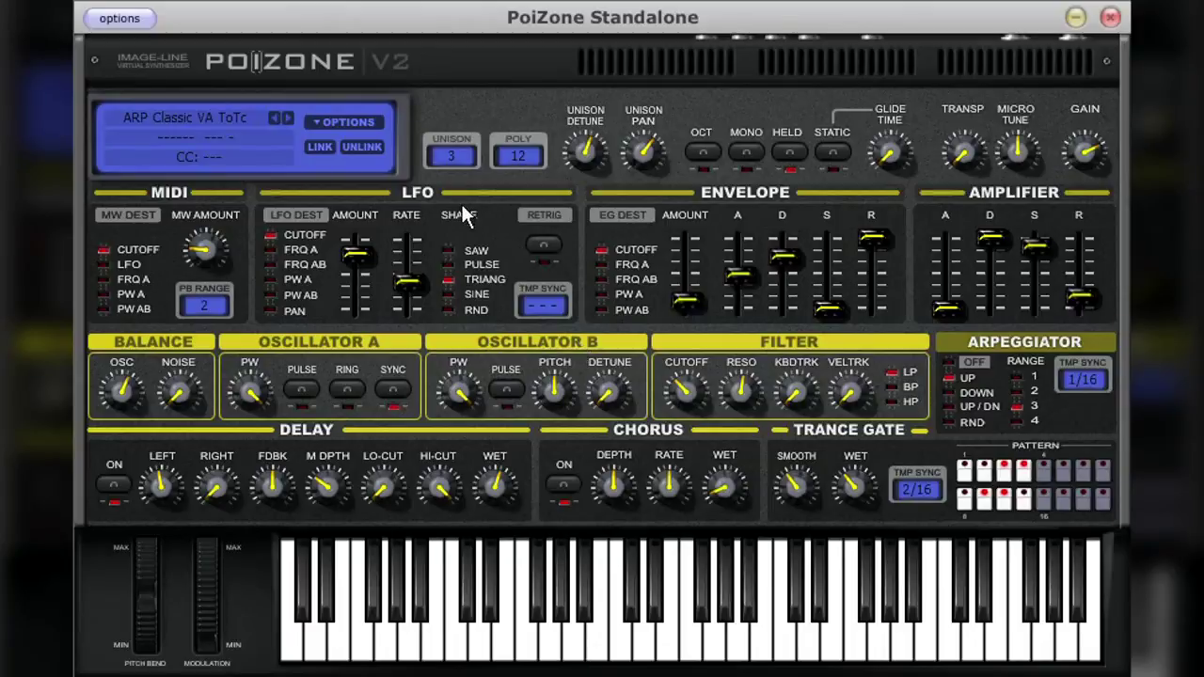
Open the Audio Settings and review the available DirectSound and ASIO devices, keeping TC Near as the audio device.
click(150, 21)
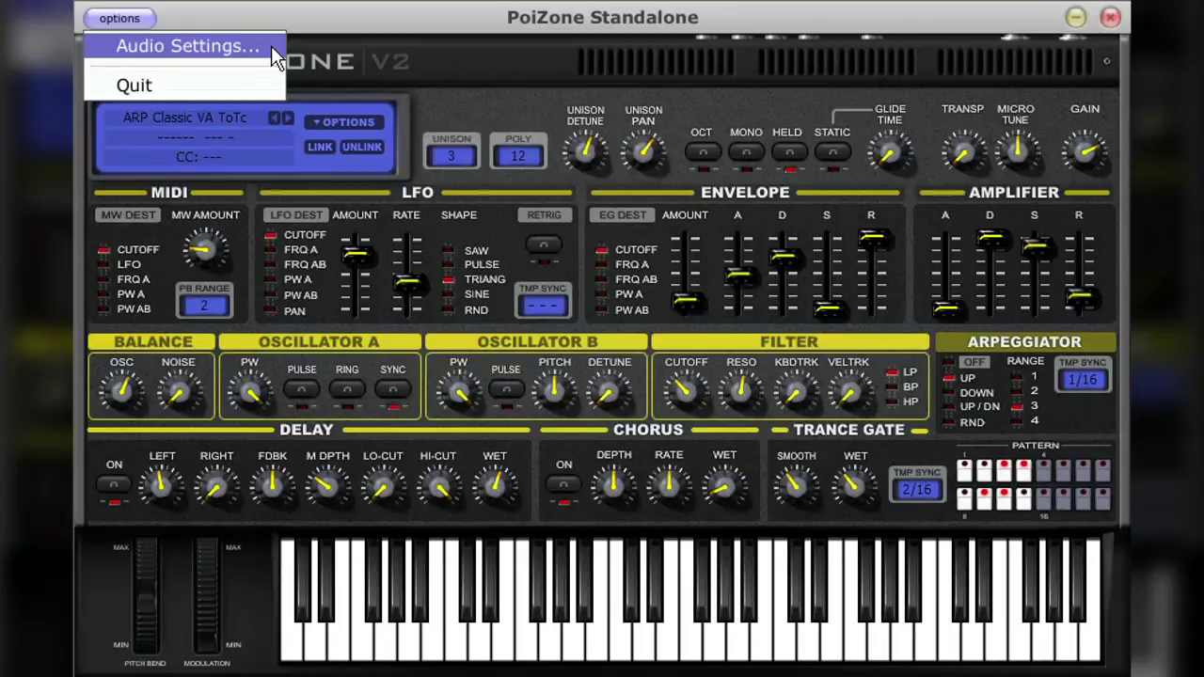
click(271, 47)
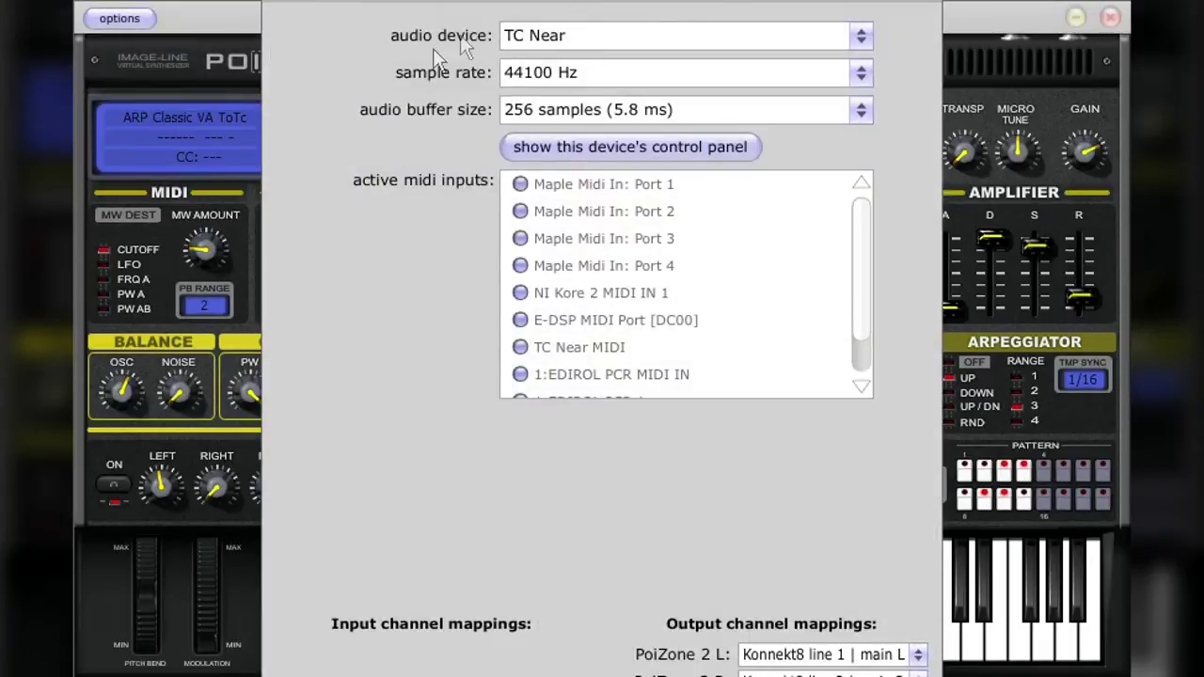
drag(508, 0, 447, 49)
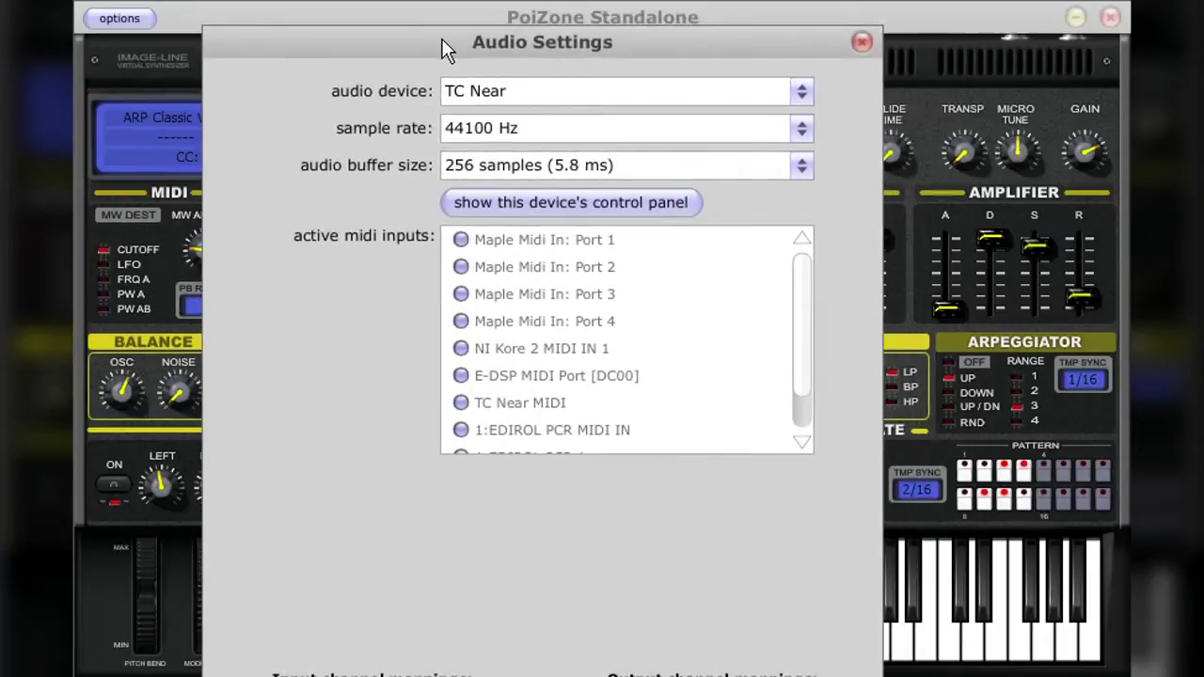
click(773, 94)
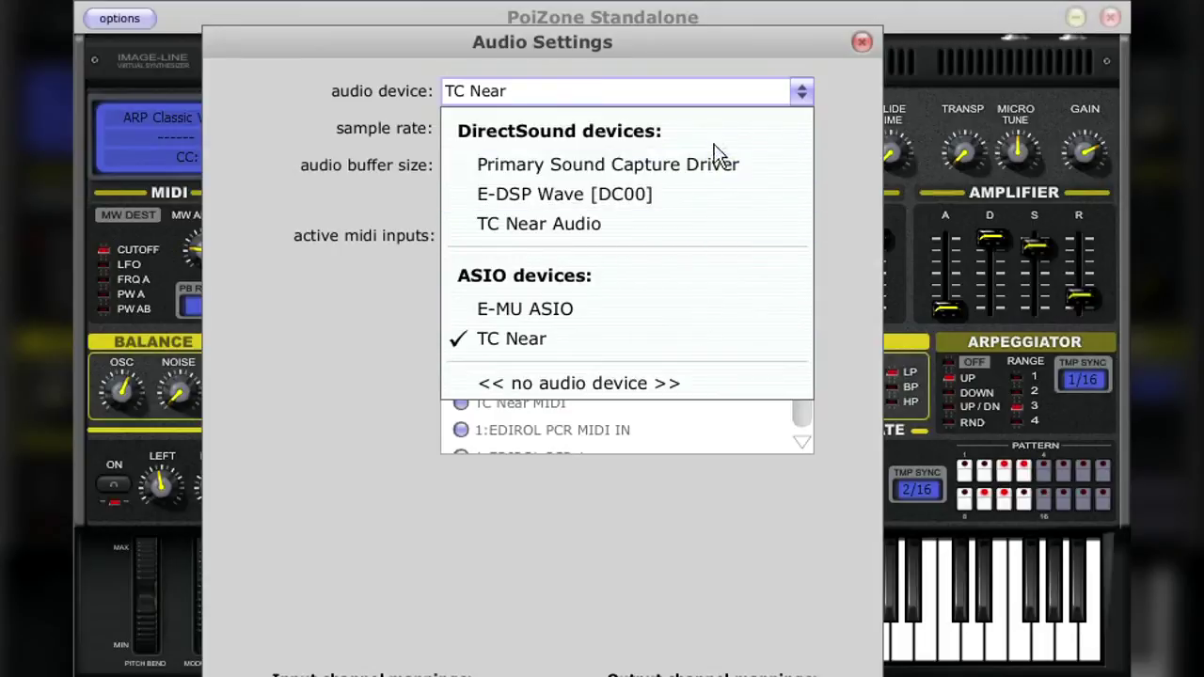
click(854, 134)
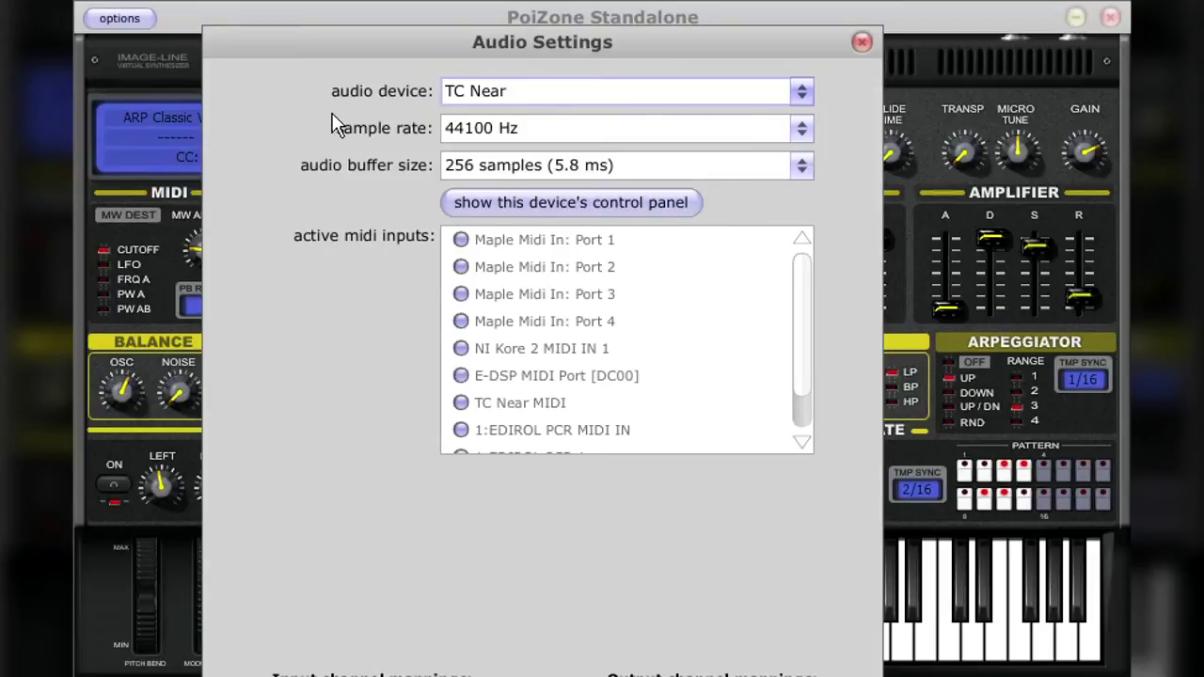
Try the 96000 Hz sample rate, return it to 44100 Hz and review the available rates.
click(801, 129)
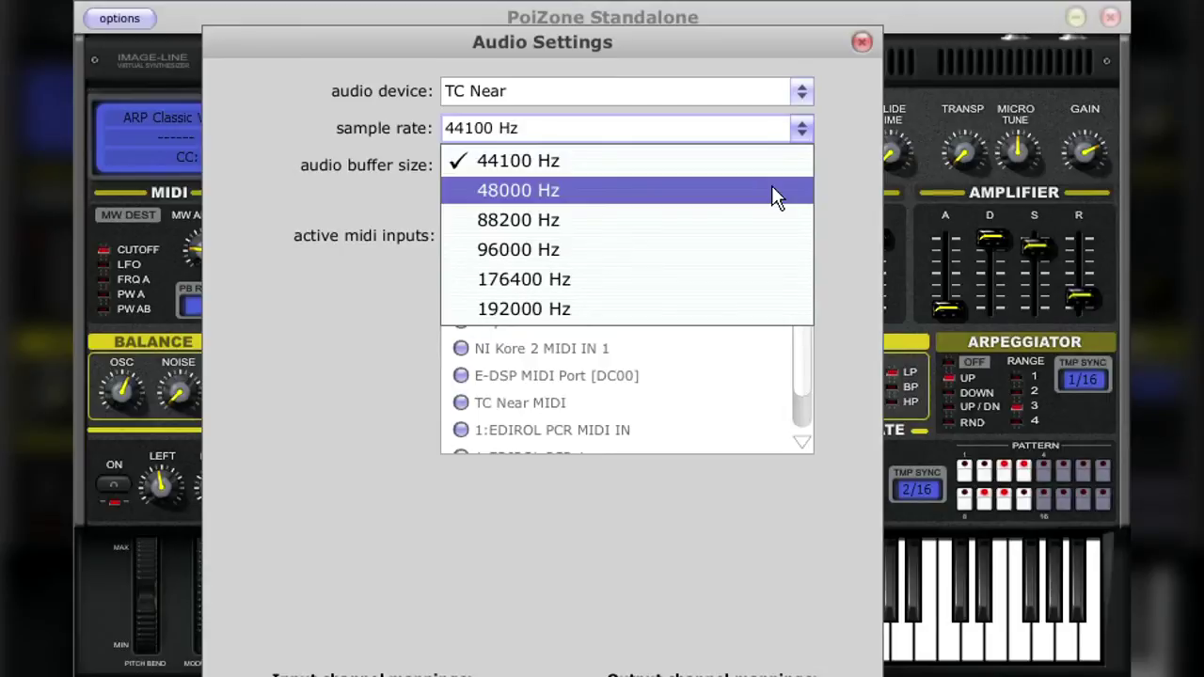
click(743, 250)
click(797, 132)
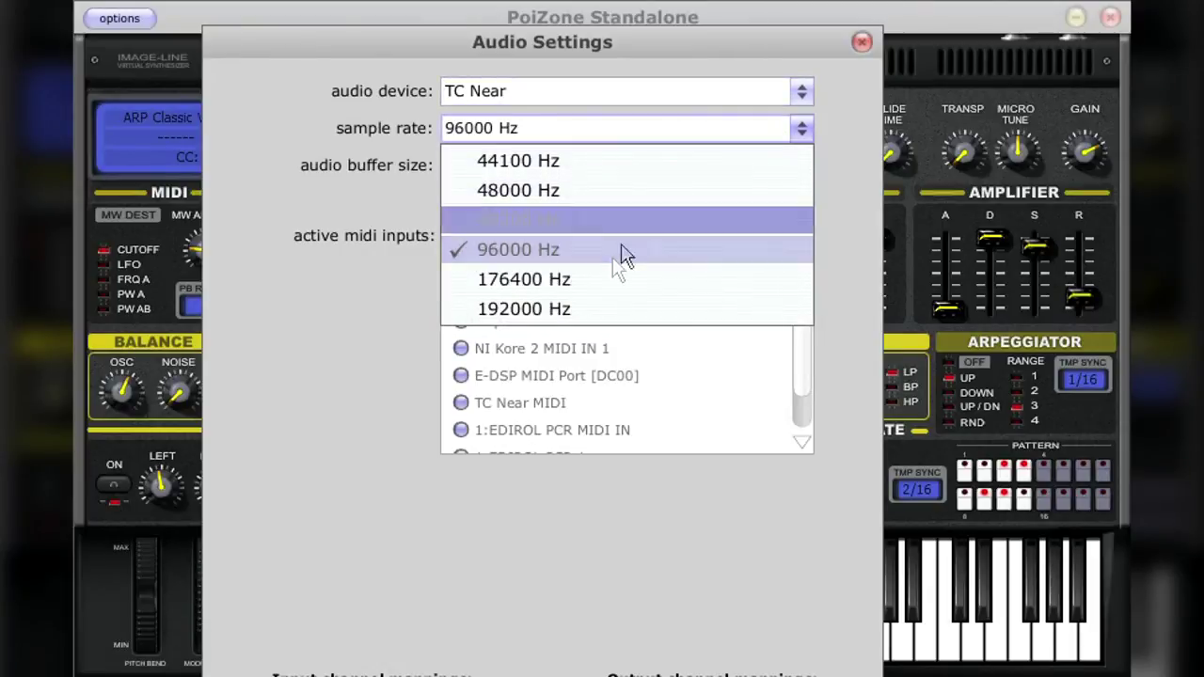
click(607, 156)
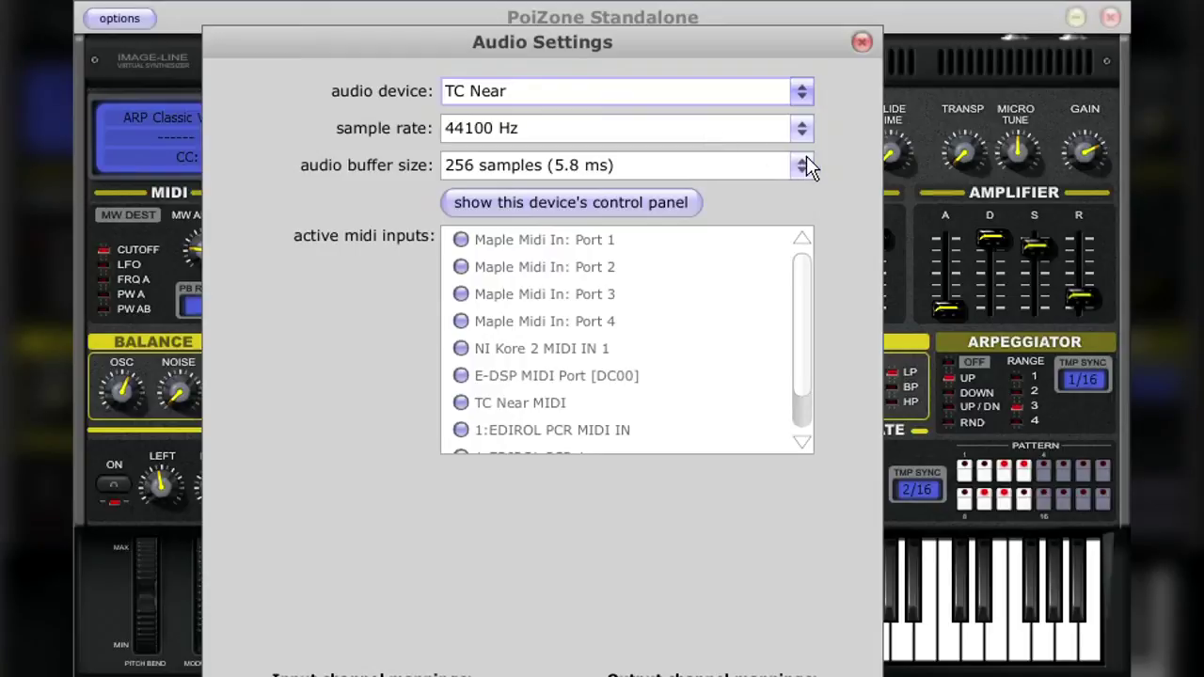
click(801, 131)
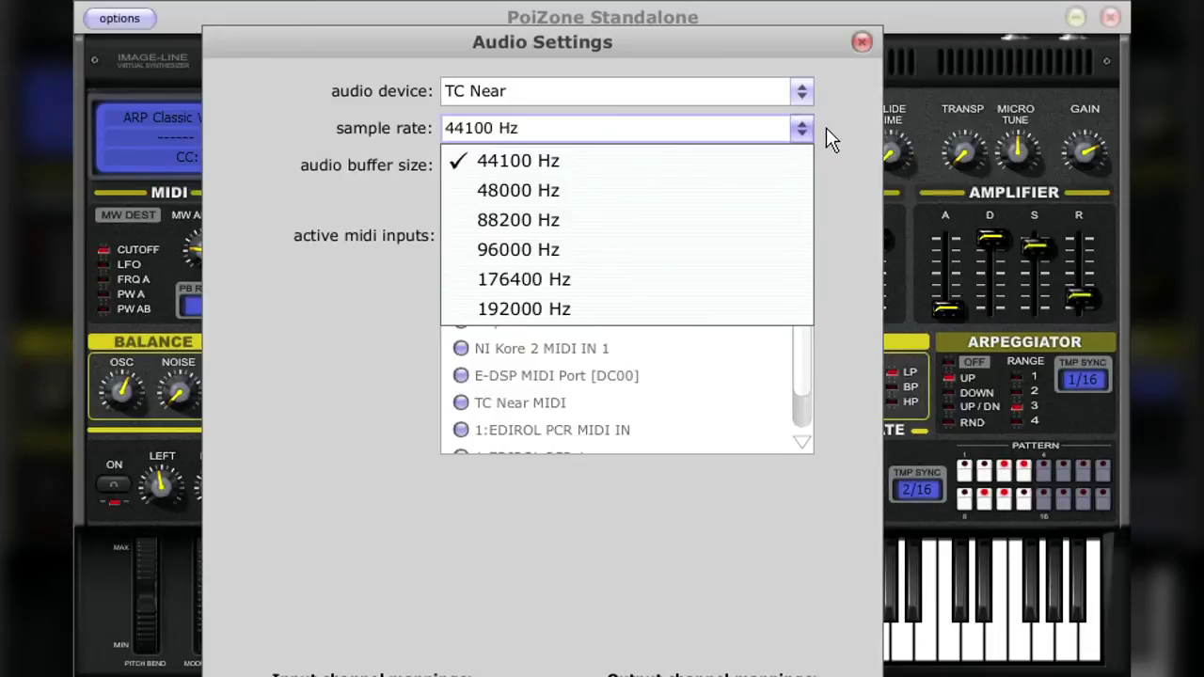
click(826, 129)
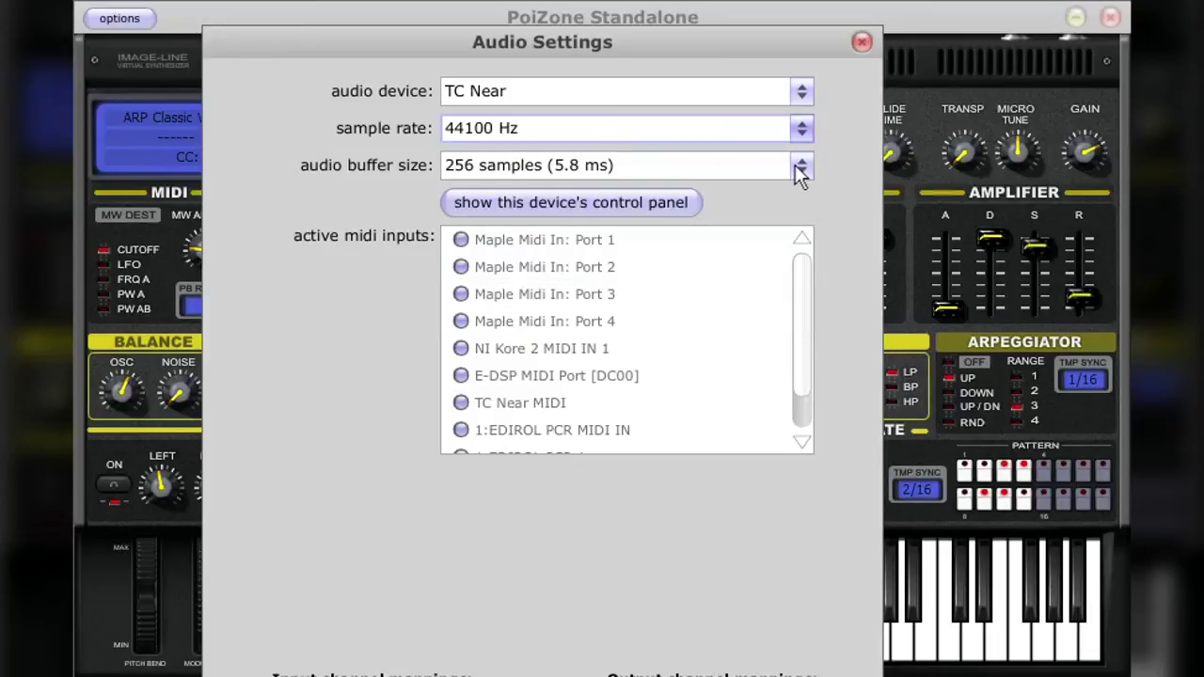
Examine the audio buffer size choices offered for the TC Near device.
click(800, 165)
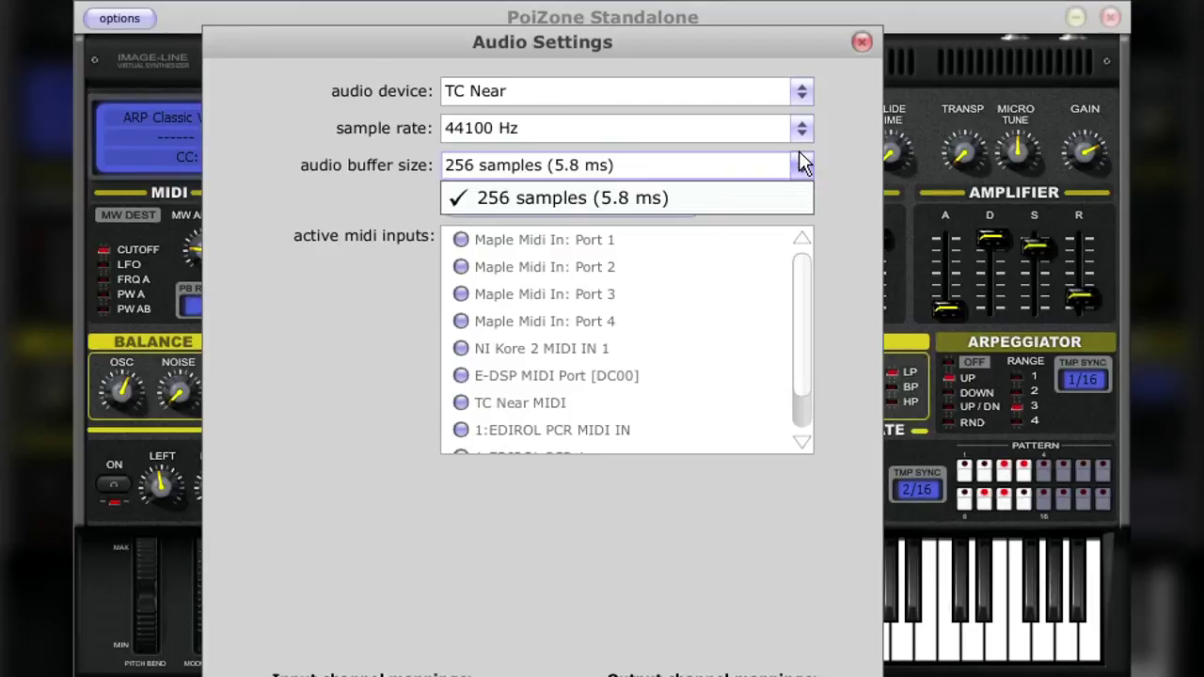
click(848, 184)
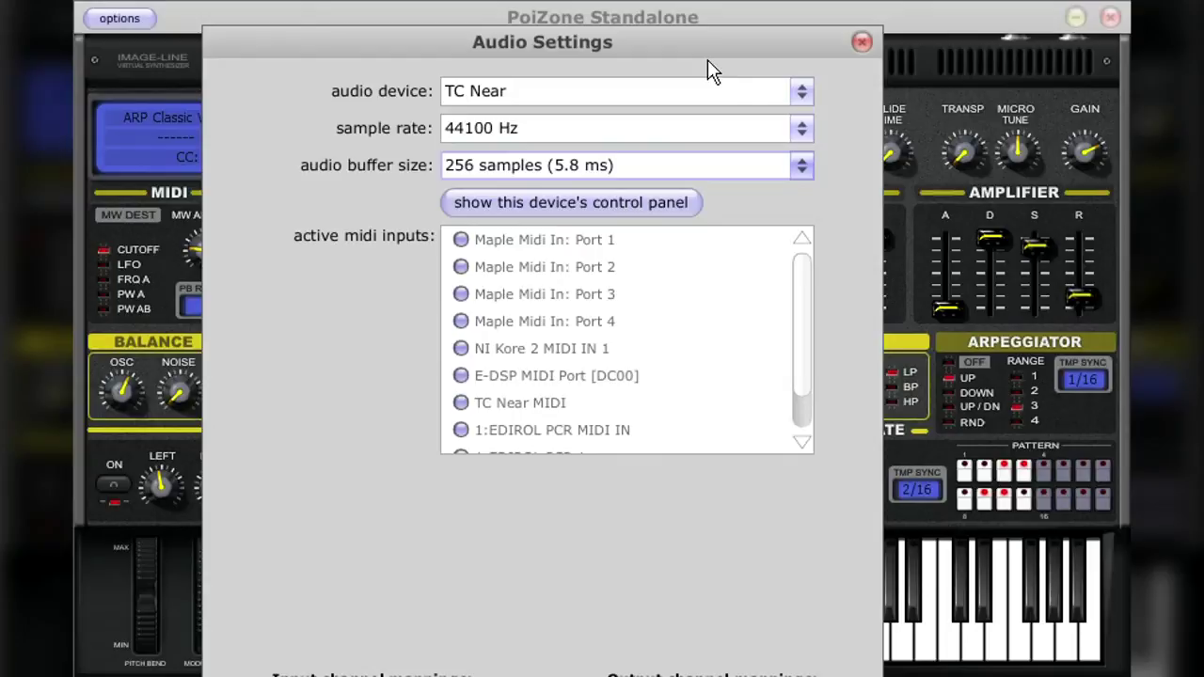
click(719, 165)
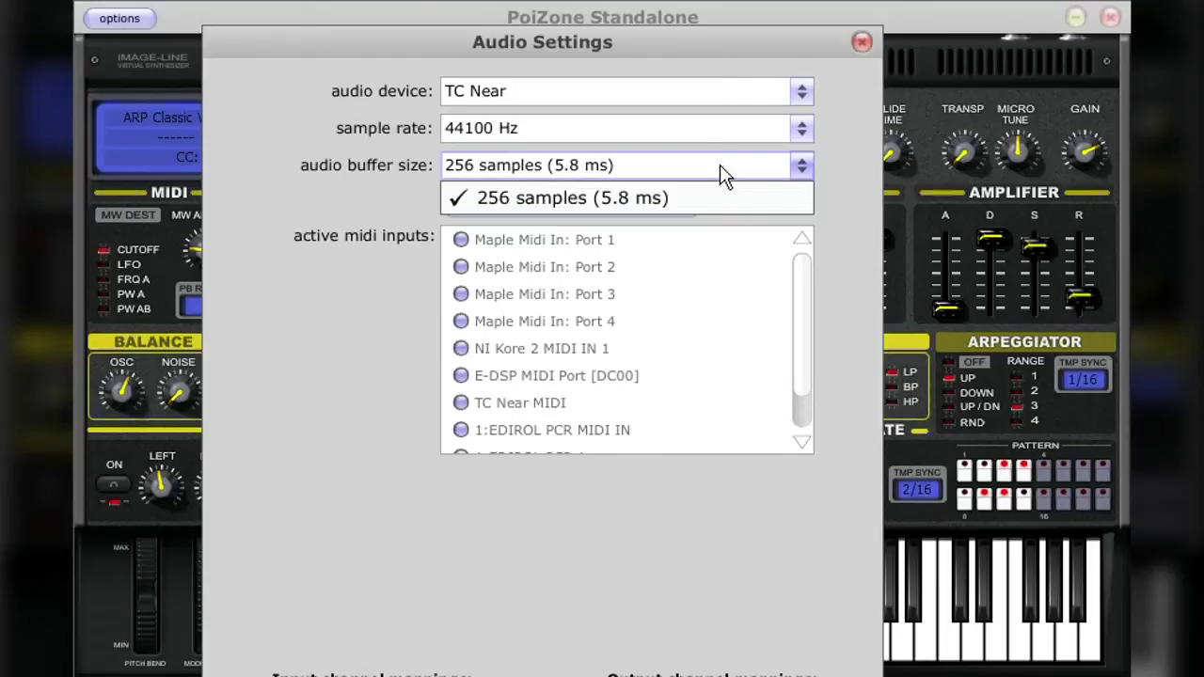
click(826, 165)
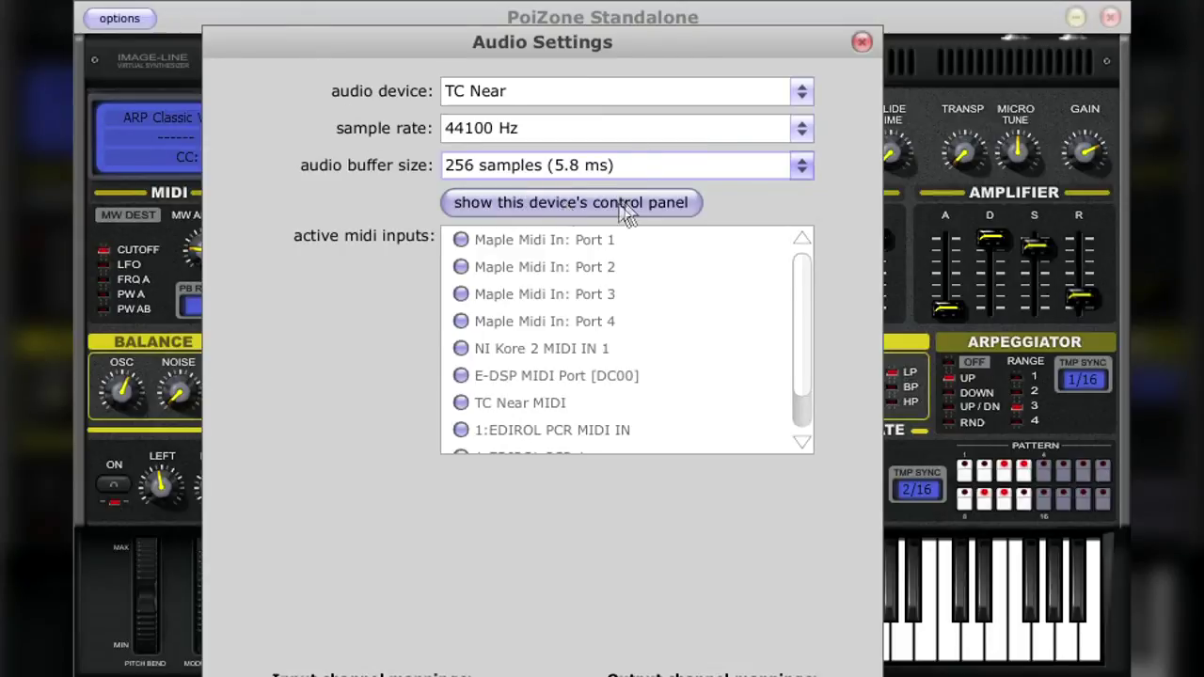
Activate the 1:EDIROL PCR 1 MIDI input and close the audio settings.
mouse_move(801, 346)
mouse_down()
mouse_move(800, 389)
mouse_move(816, 335)
mouse_up()
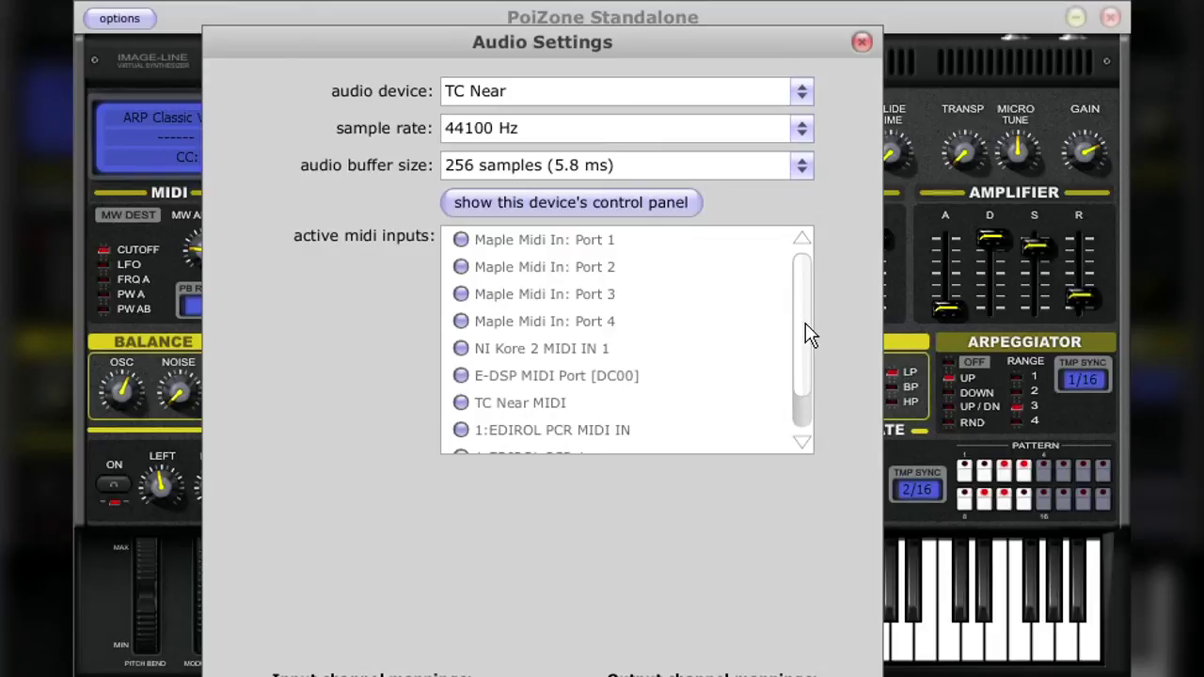
drag(806, 324, 804, 380)
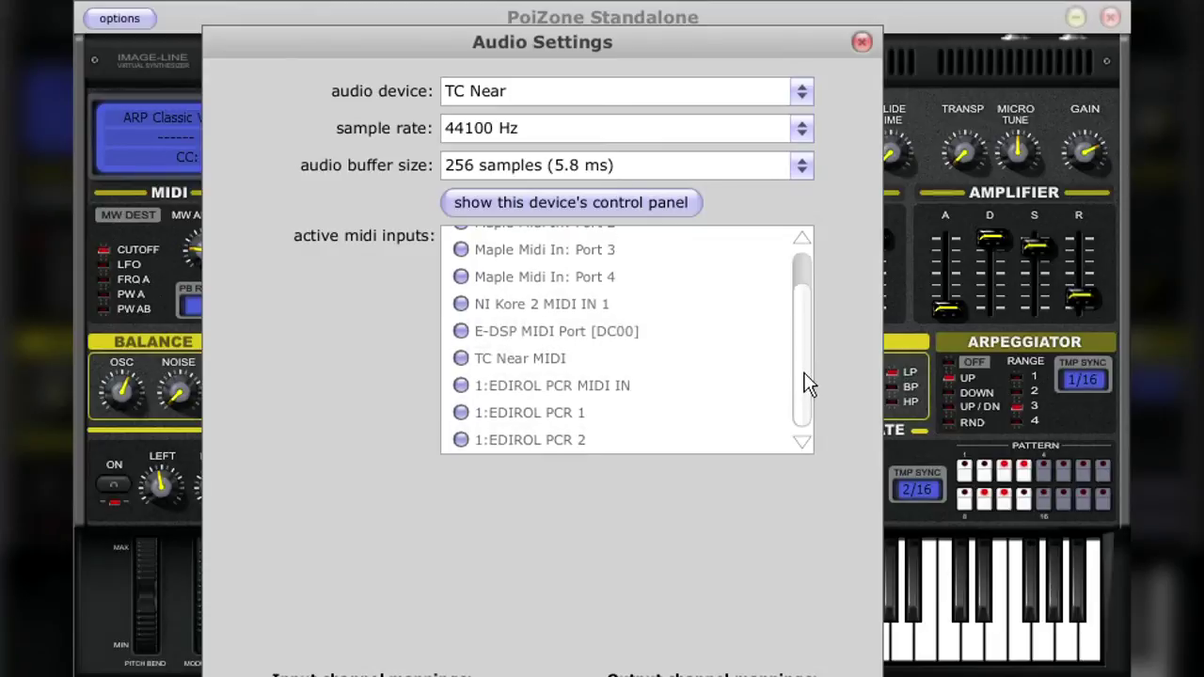
click(460, 414)
click(863, 42)
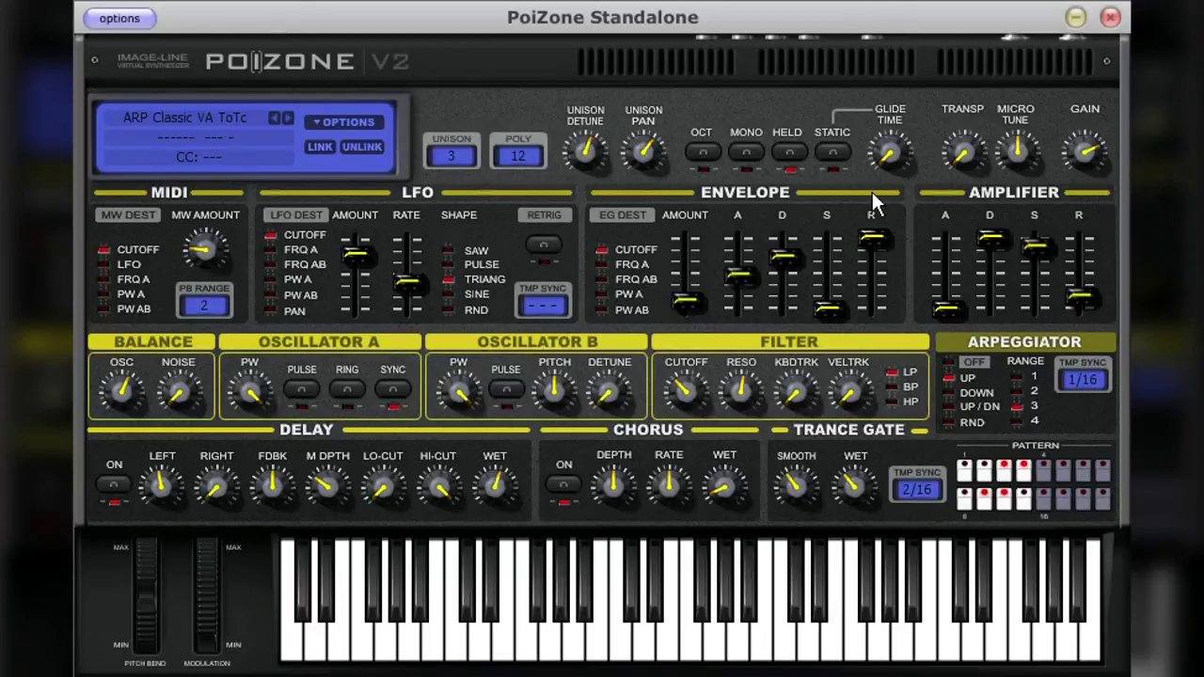
Look through the list of available presets and keep ARP Classic VA ToTc loaded.
click(239, 120)
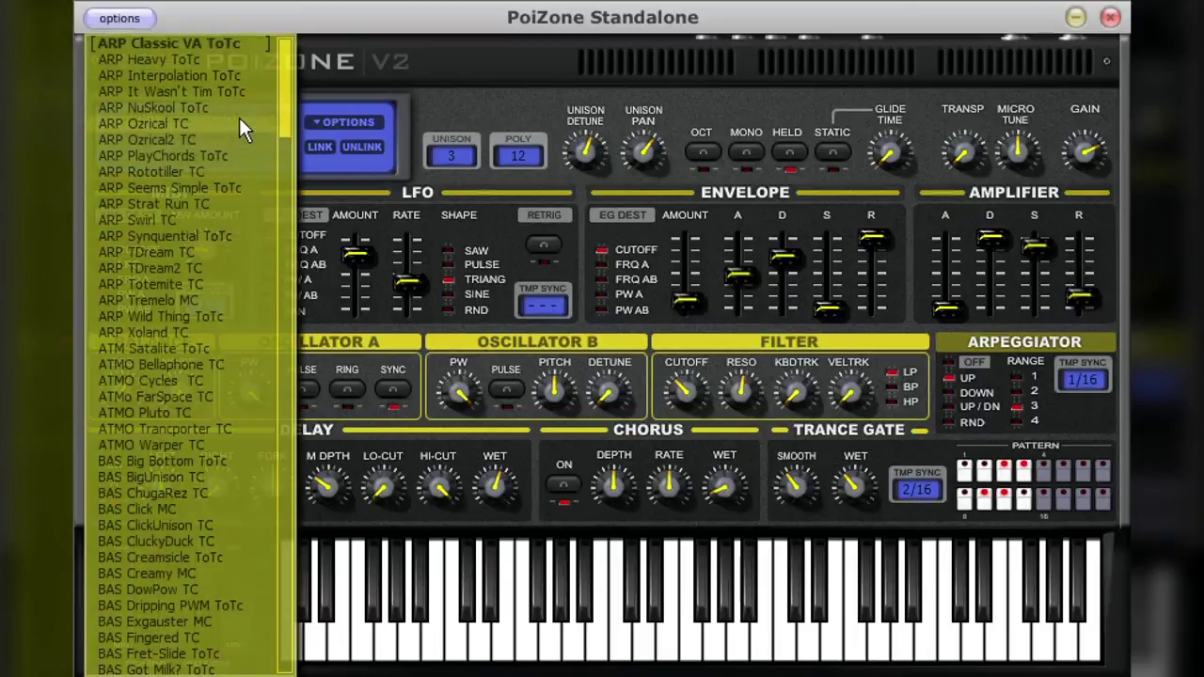
click(367, 77)
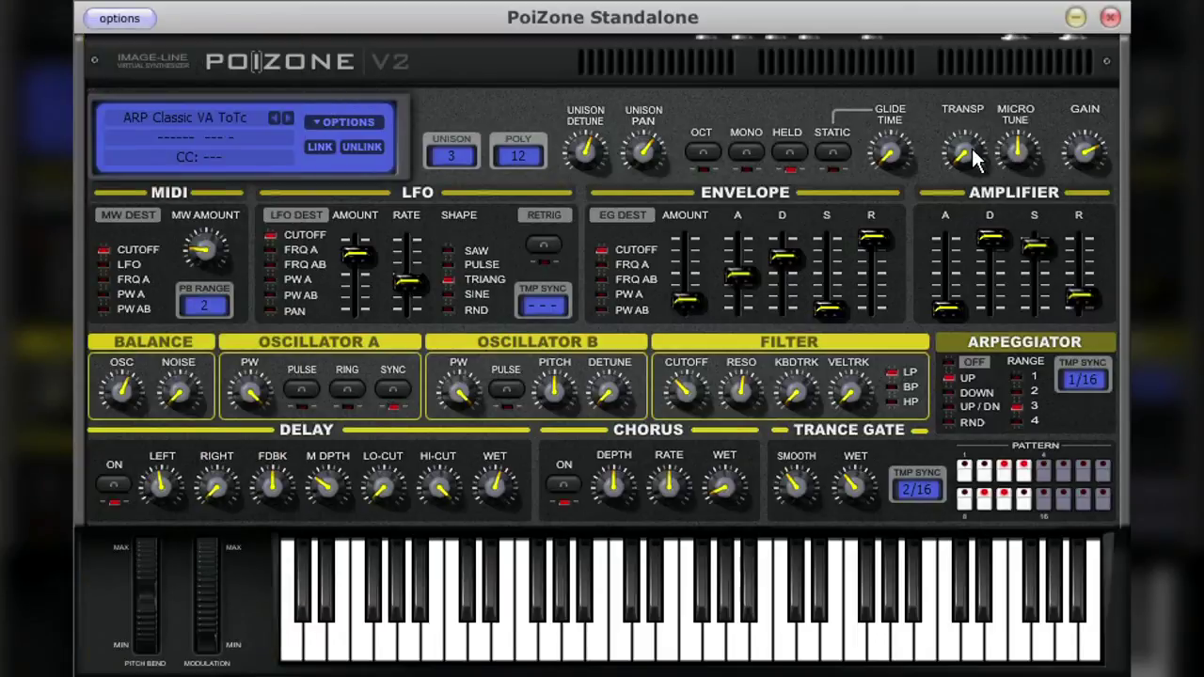
Set Transpose to -24 semitones and slightly raise the modulation wheel amount.
drag(973, 160, 963, 201)
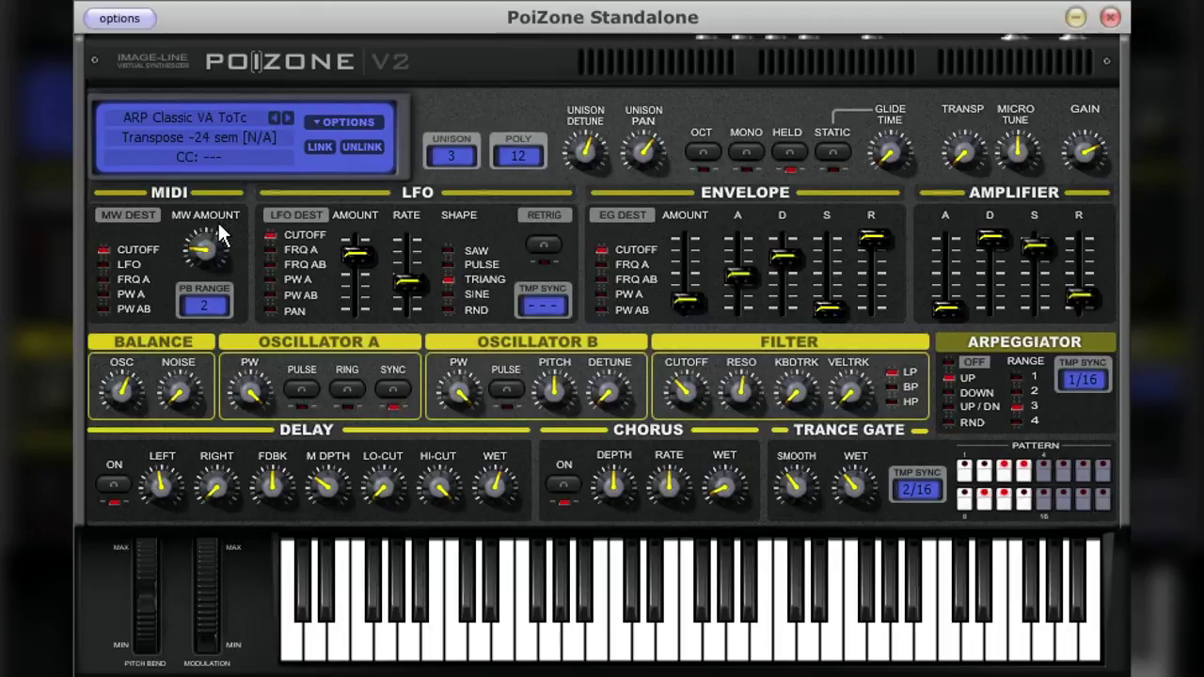
drag(211, 243, 212, 81)
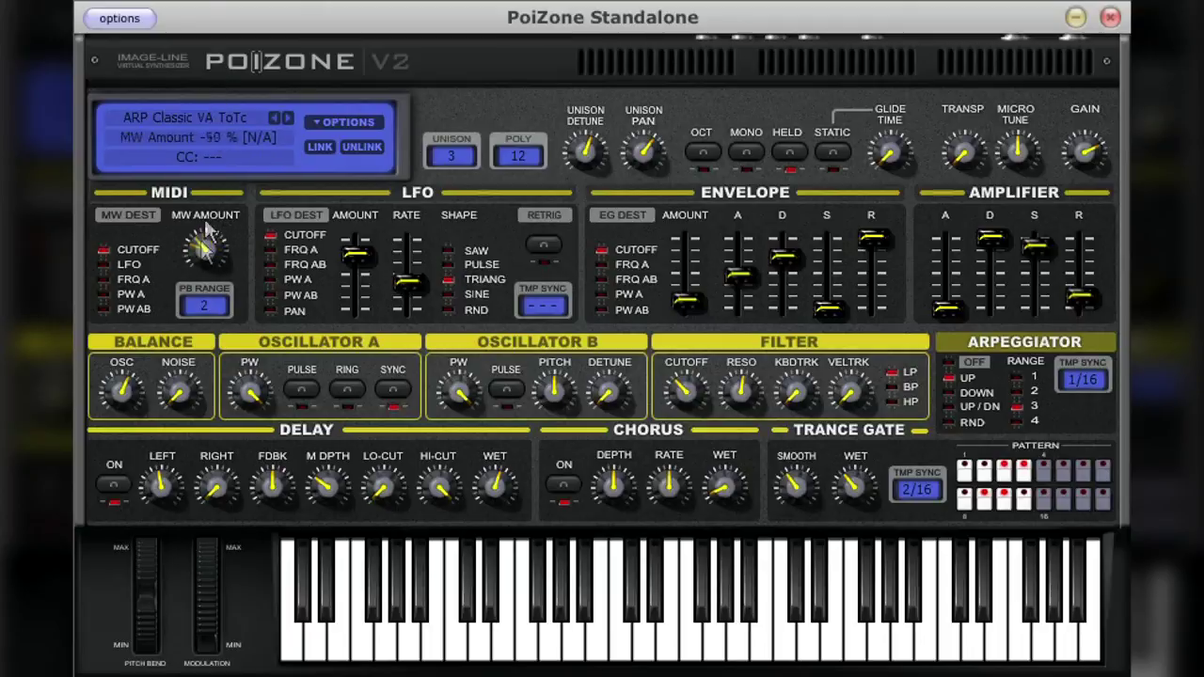
mouse_move(205, 240)
mouse_down()
mouse_move(201, 304)
mouse_move(201, 124)
mouse_move(217, 256)
mouse_up()
Configure the LFO with a lower amount, a 10 Hz rate, Pan as destination and the Random shape.
drag(365, 251, 362, 337)
mouse_move(404, 301)
mouse_down()
mouse_move(404, 193)
mouse_move(385, 305)
mouse_up()
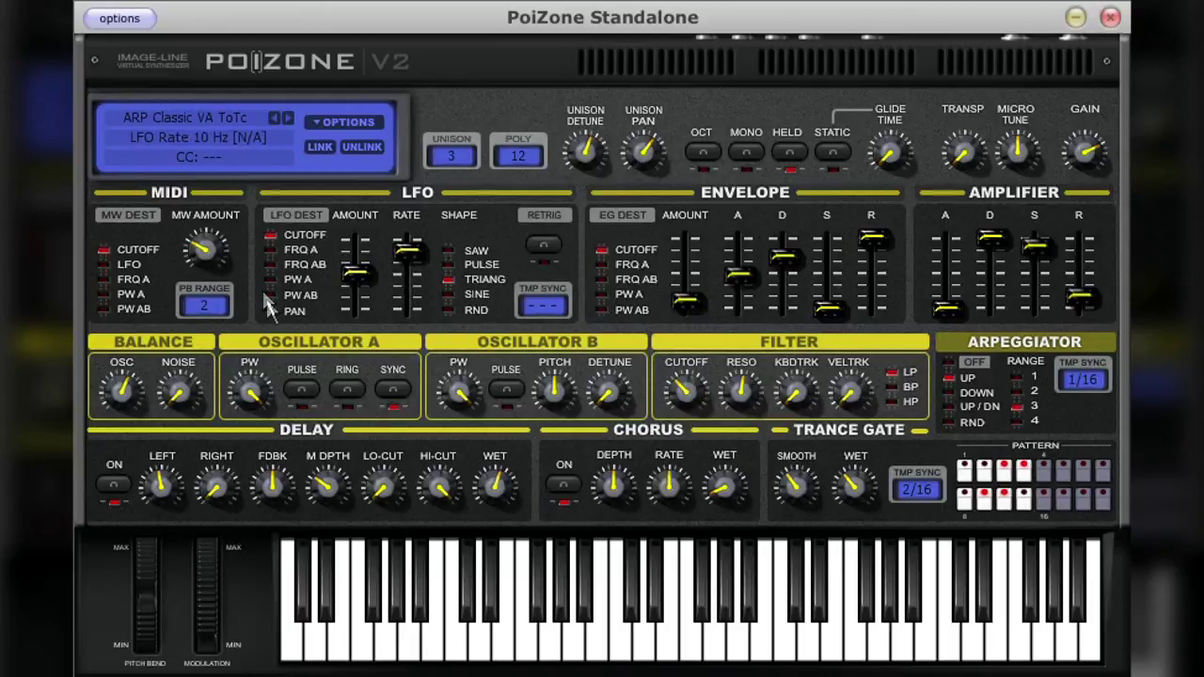
click(271, 279)
click(271, 310)
click(448, 264)
click(447, 280)
click(447, 309)
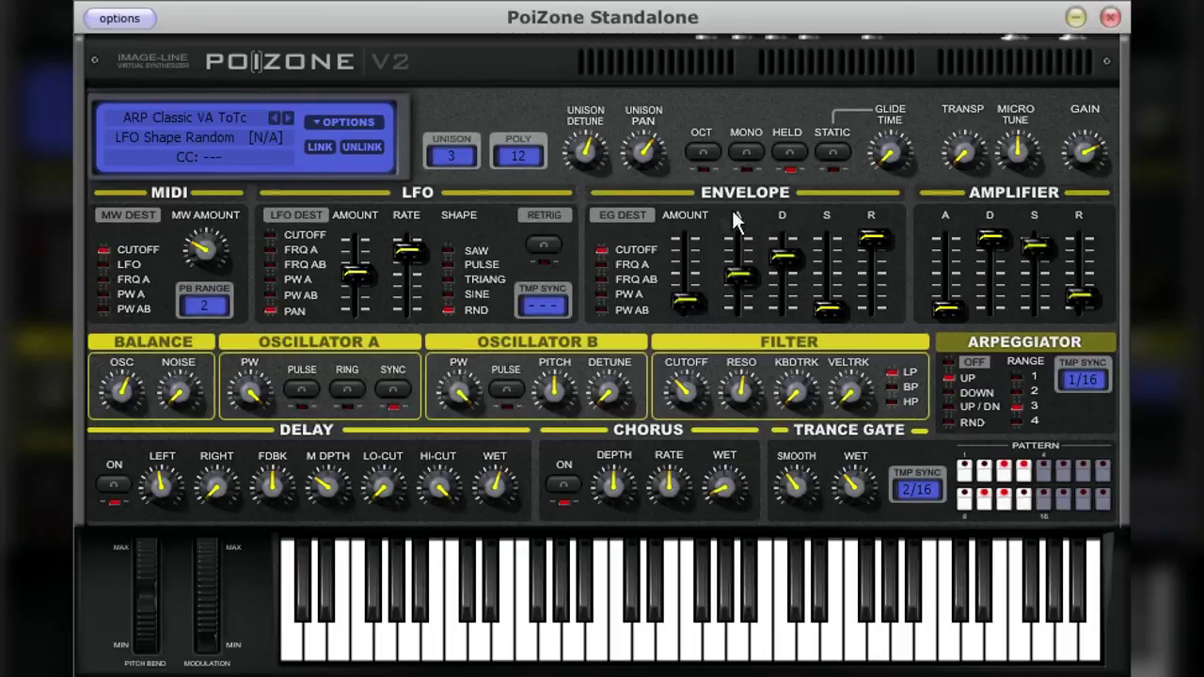
Route the envelope to PW AB and adjust its attack, decay and sustain, with release at 6271 ms.
click(618, 278)
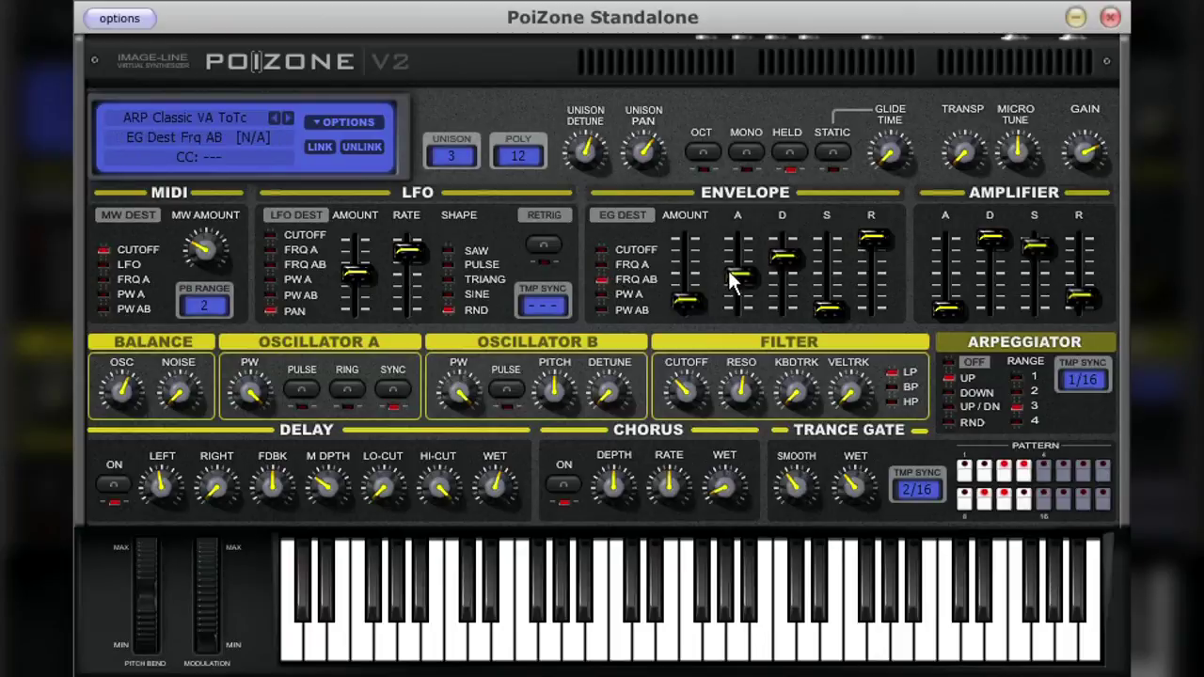
drag(737, 275, 860, 272)
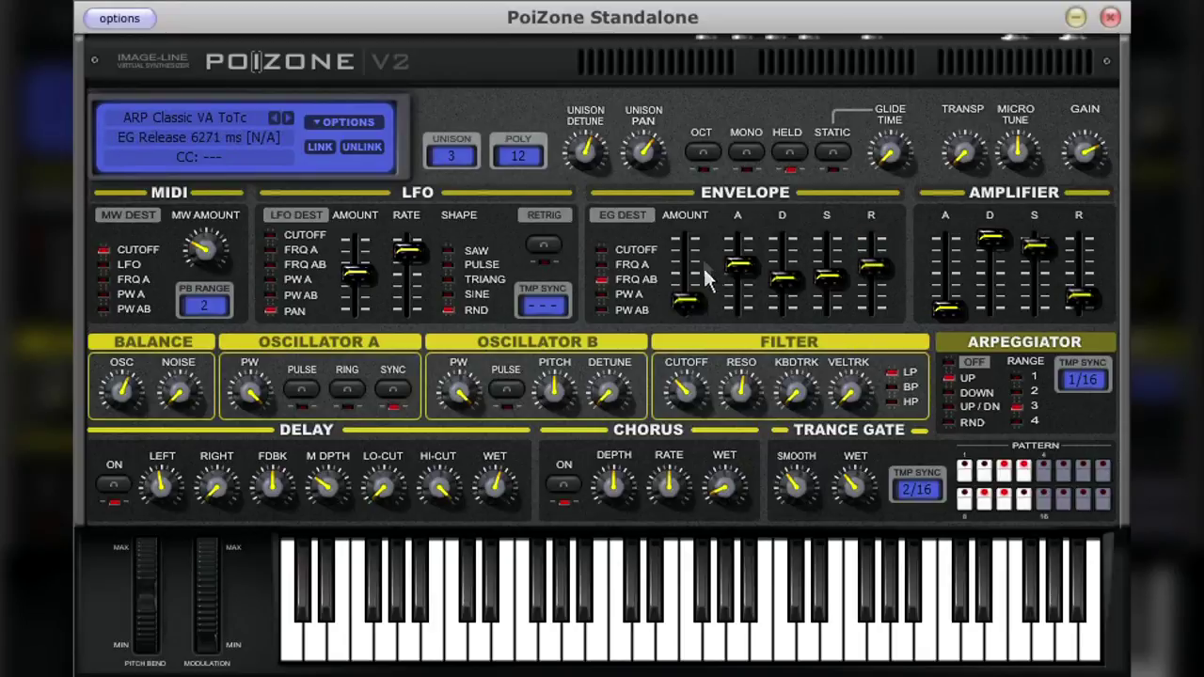
click(635, 250)
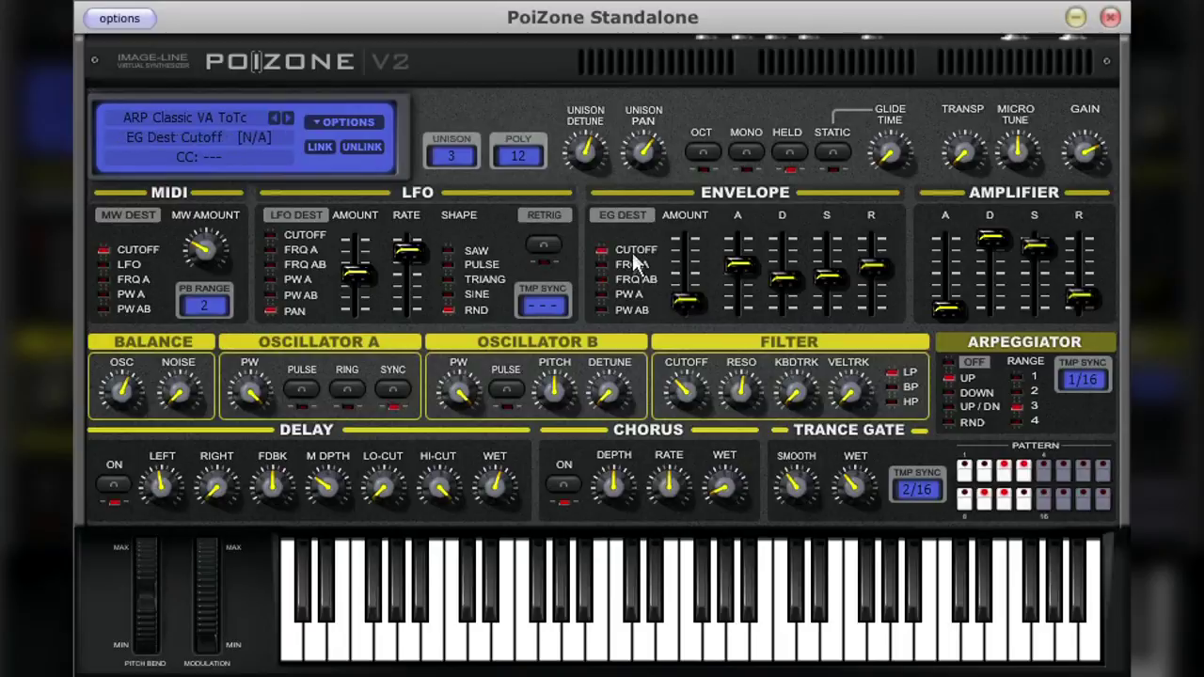
click(628, 309)
Set the arpeggiator to random mode with a 1-octave range and play notes on the on-screen keyboard.
click(975, 423)
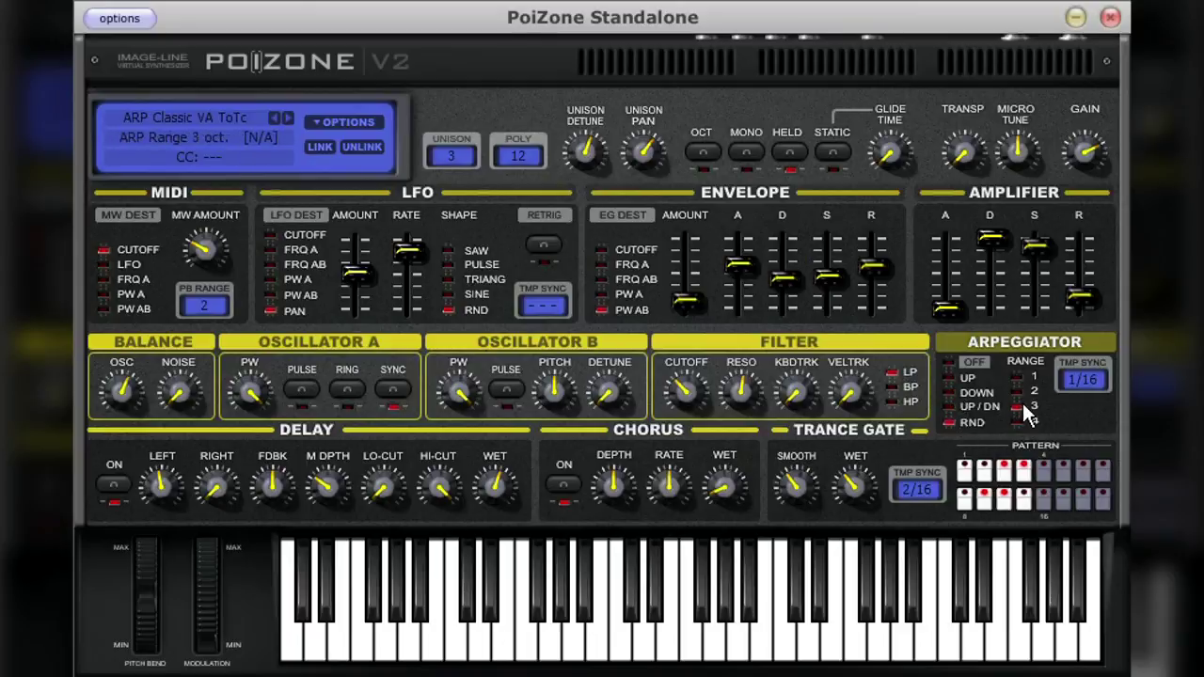
click(1016, 376)
click(516, 625)
click(763, 616)
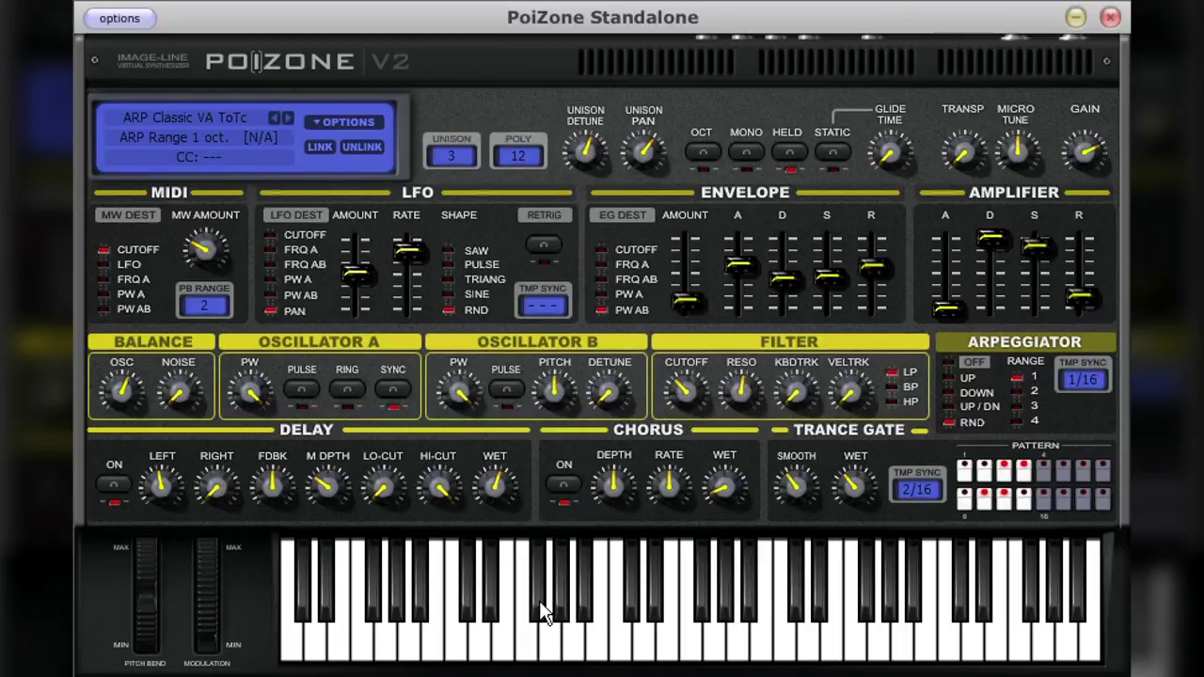